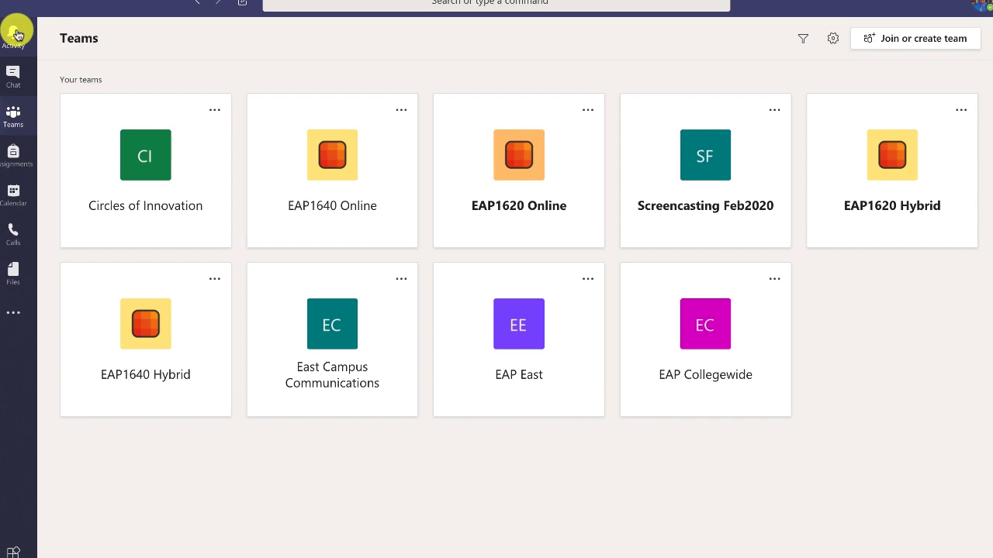
Open the recent chats and search for people matching "jam", returning to the chat list
left_click(13, 70)
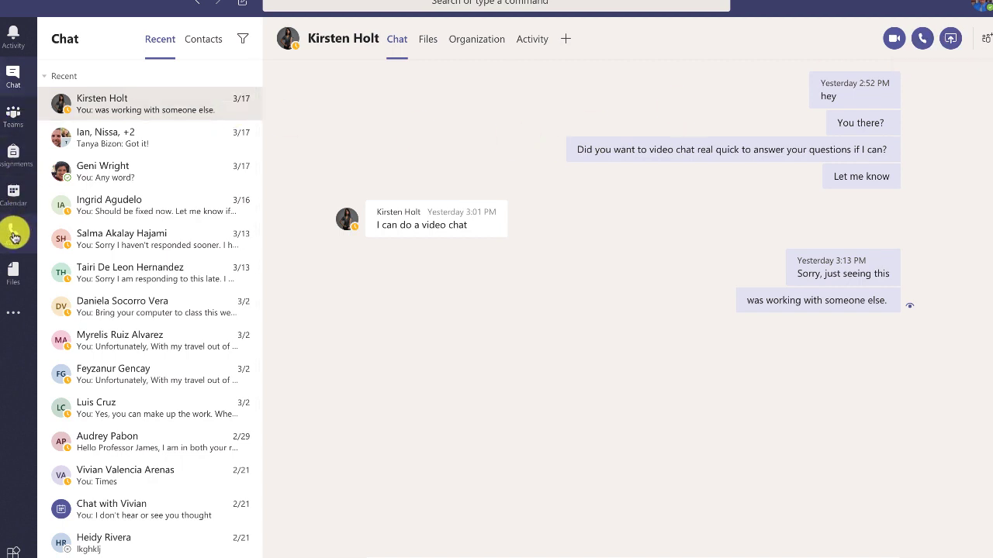
left_click(320, 3)
type("jam")
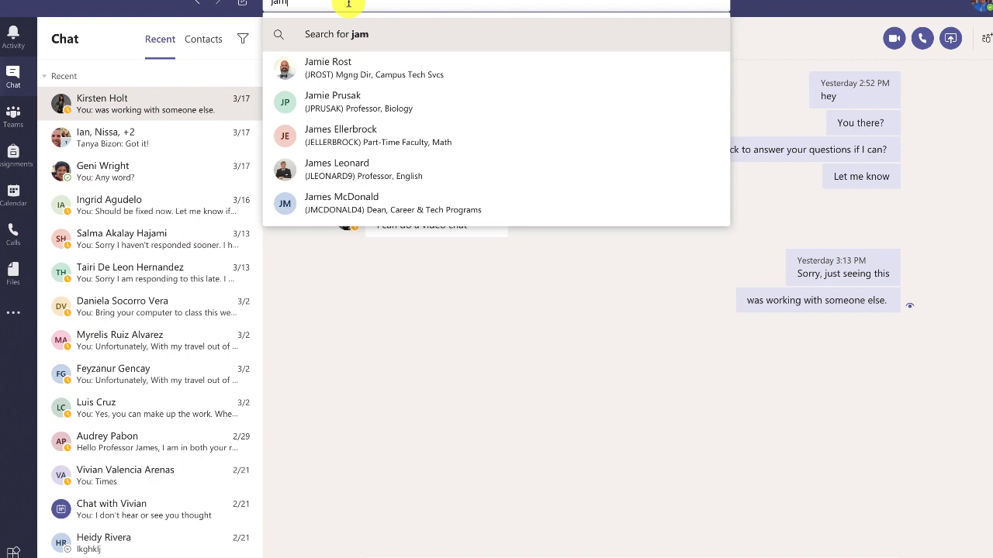
left_click(14, 194)
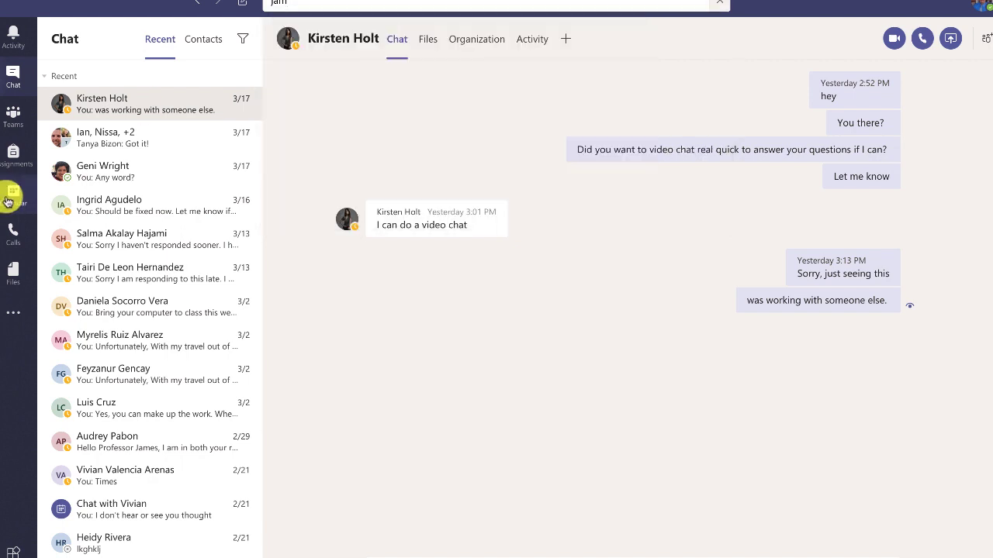
left_click(13, 72)
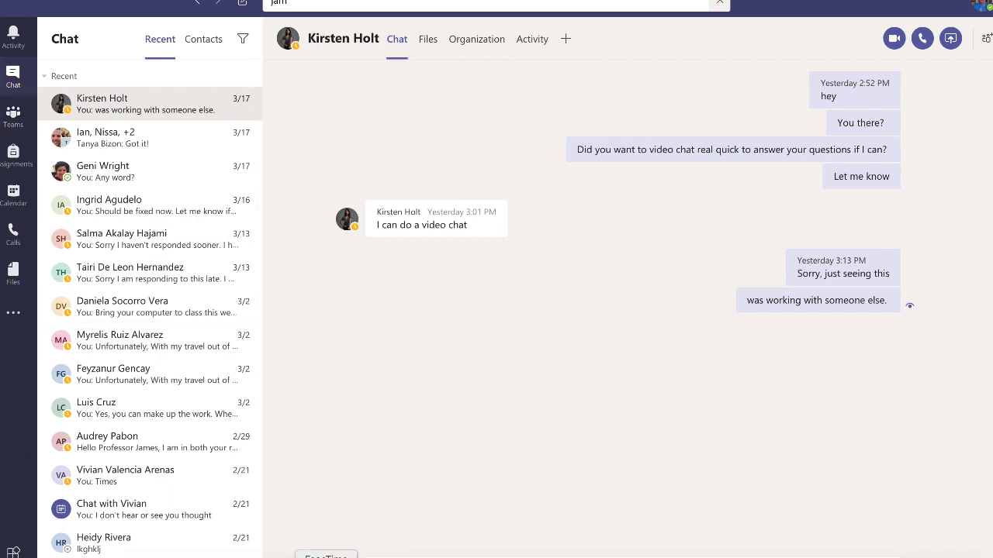
Switch to Chrome, extend the expiring Atlas portal session and go to its Office 365 link
left_click(158, 556)
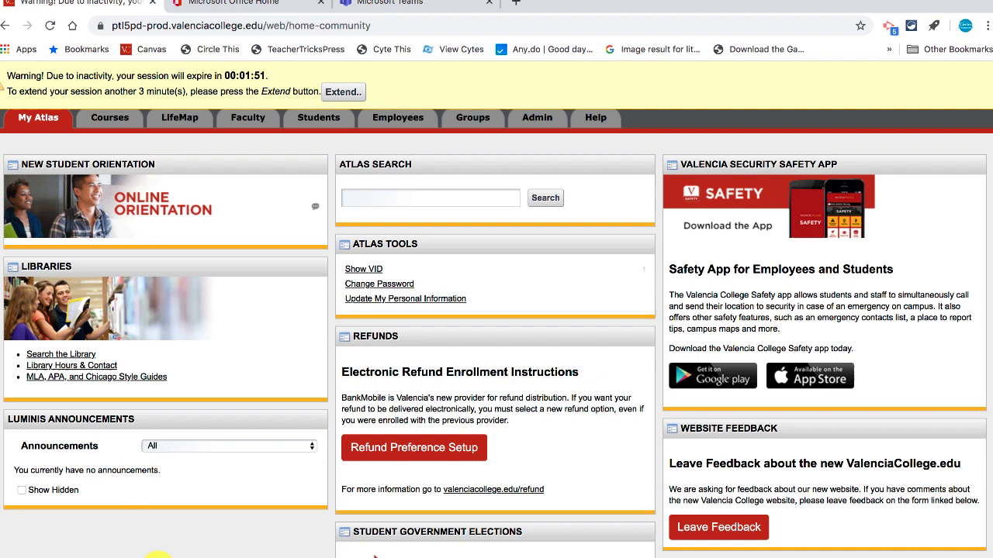
left_click(340, 91)
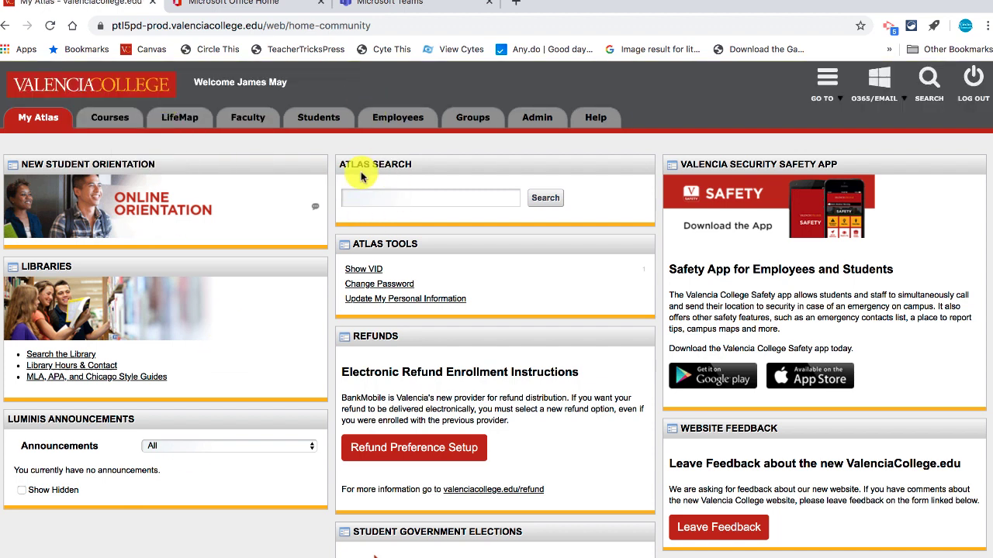
left_click(878, 80)
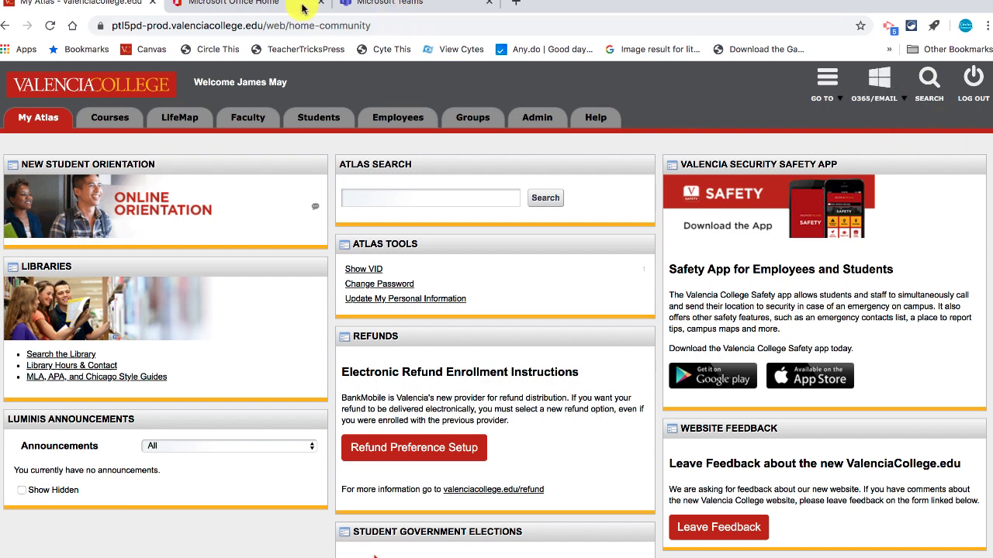
View the Office 365 home page and web version of Teams, and switch to the desktop app's team list to compare
left_click(237, 3)
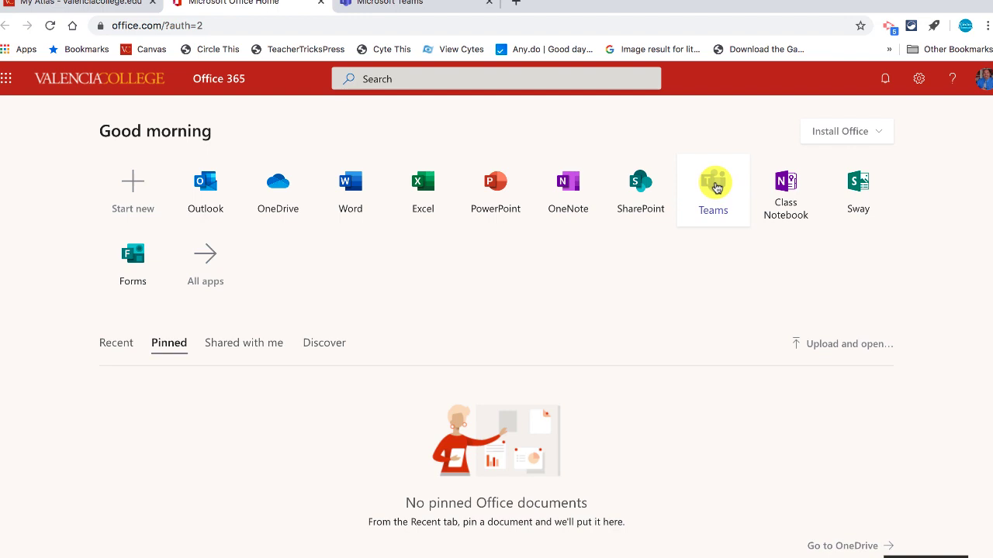
left_click(416, 4)
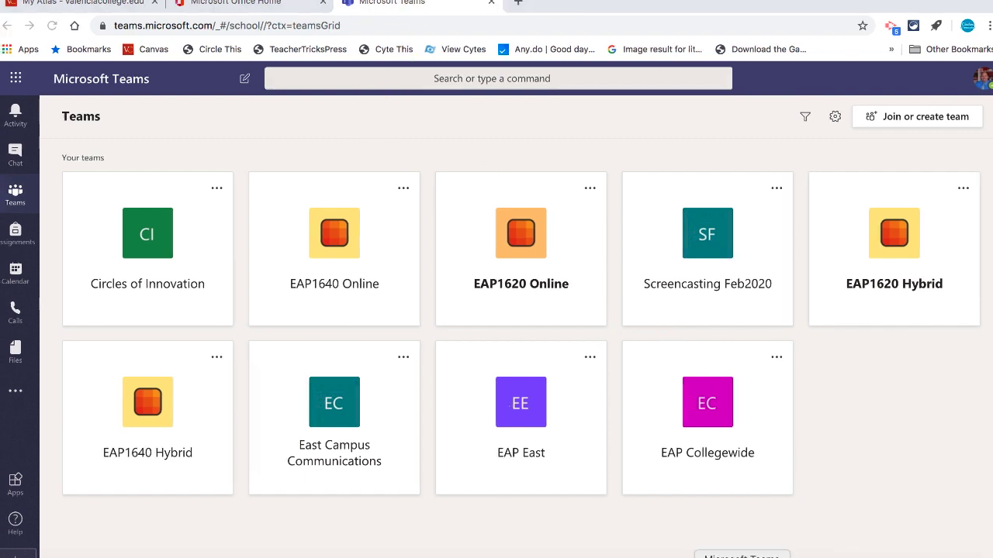
left_click(743, 557)
left_click(13, 118)
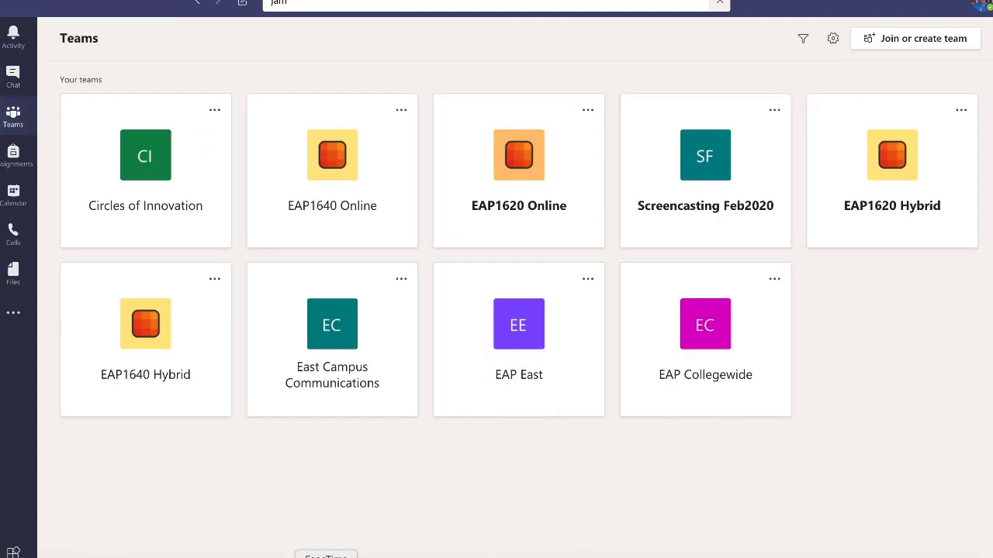
Switch back to Chrome and retrace the route from Atlas through Office 365 to the web Teams account menu
left_click(141, 555)
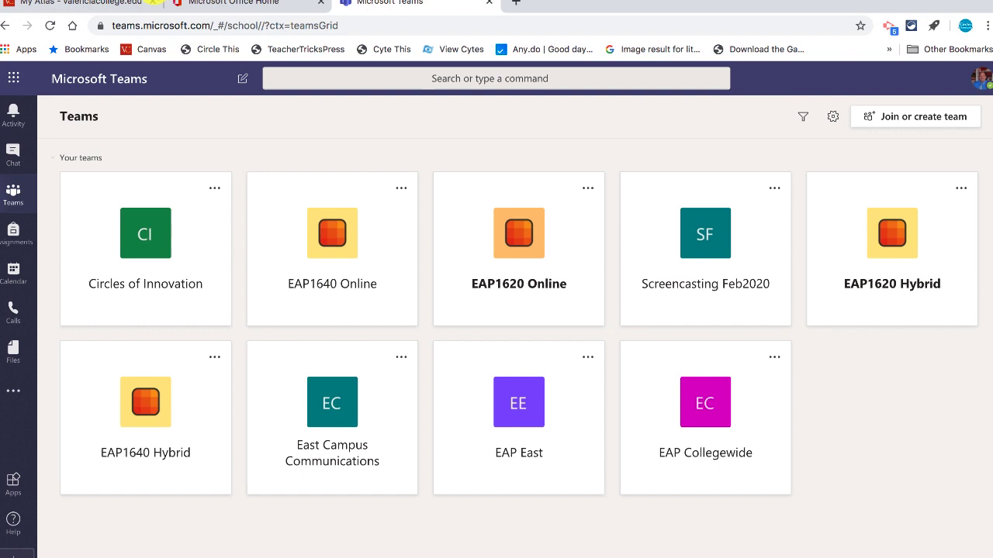
left_click(88, 3)
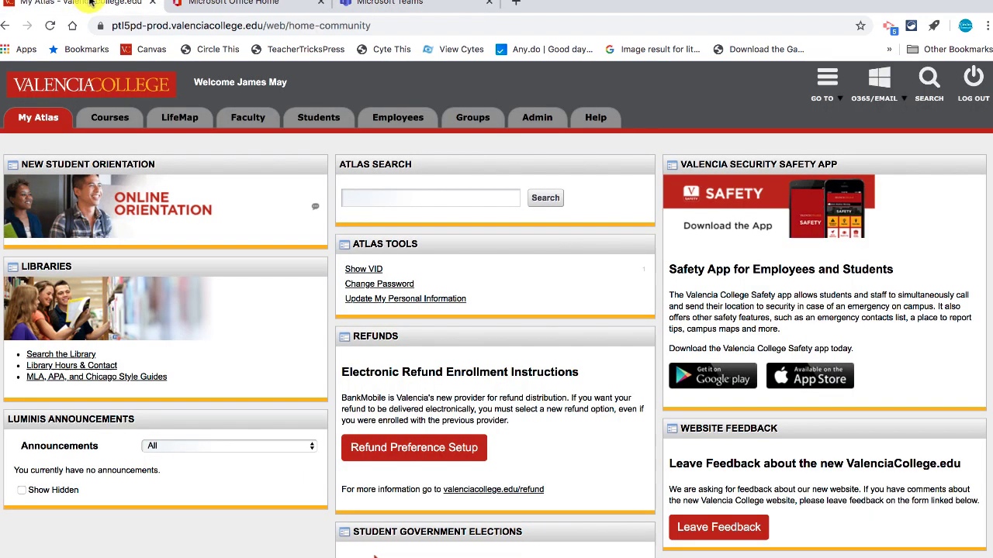
left_click(225, 4)
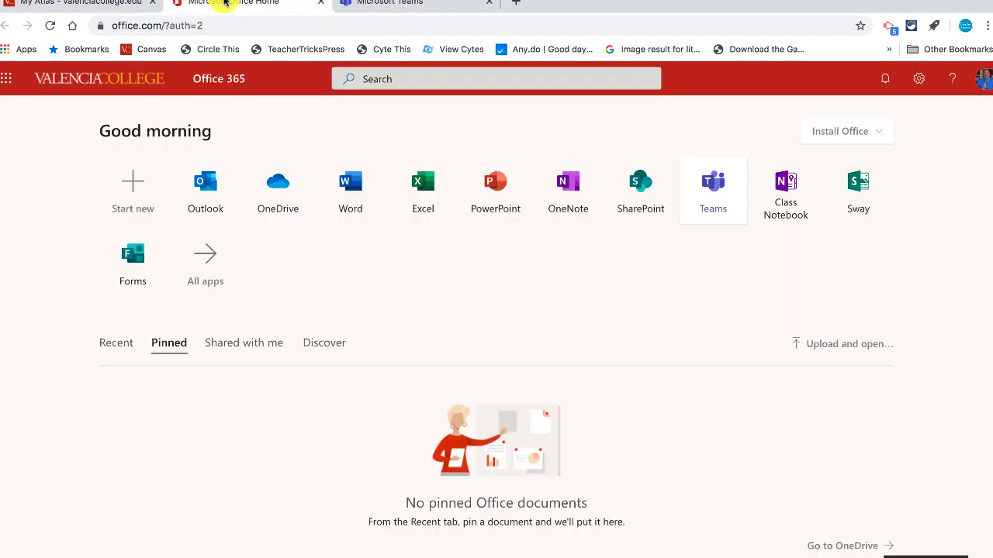
left_click(396, 4)
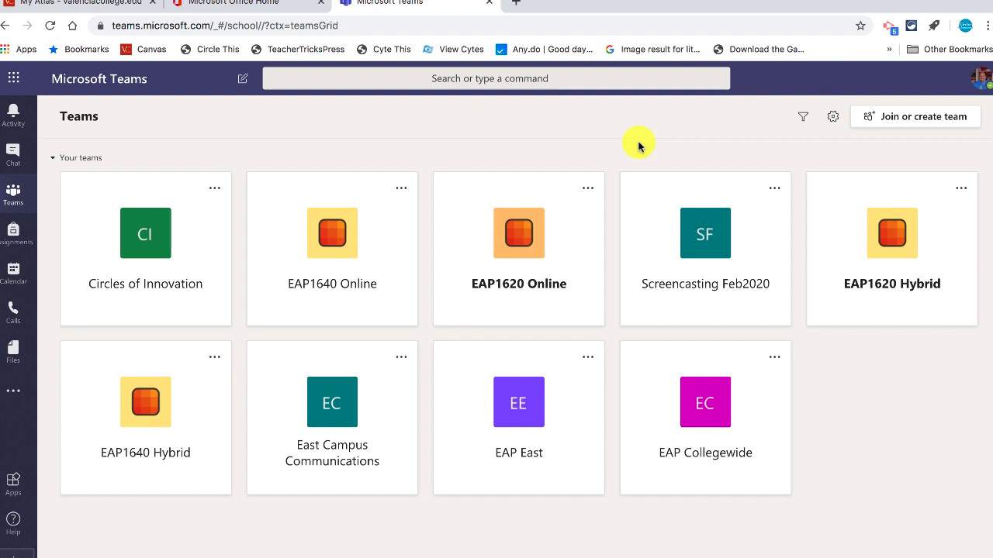
left_click(981, 82)
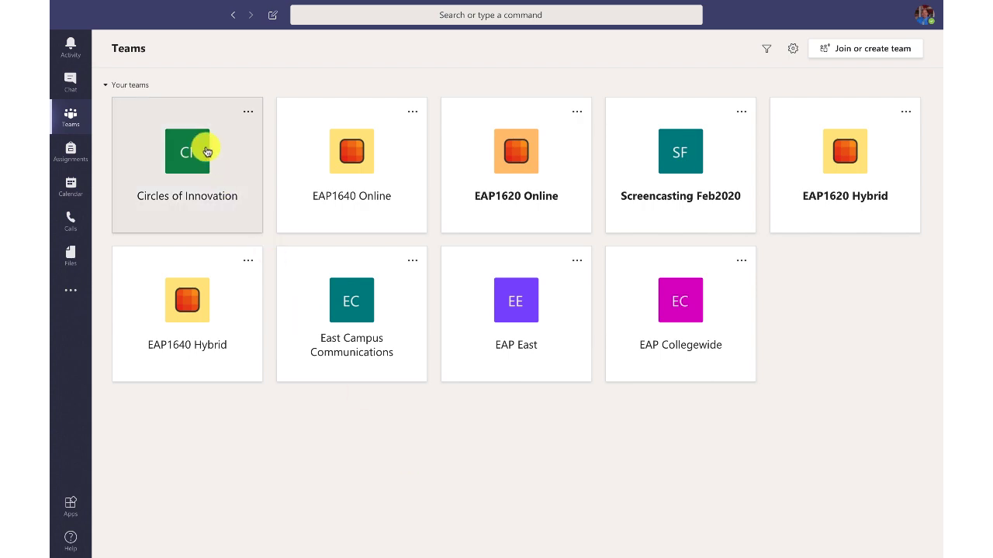
Open the Circles of Innovation team's management page, review its members and reveal the team code in its settings
left_click(207, 151)
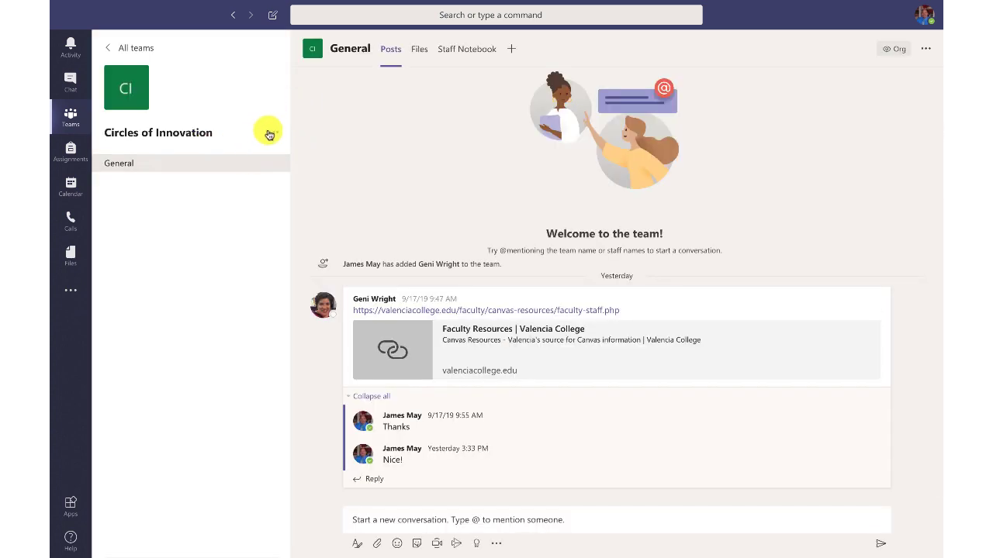
left_click(275, 134)
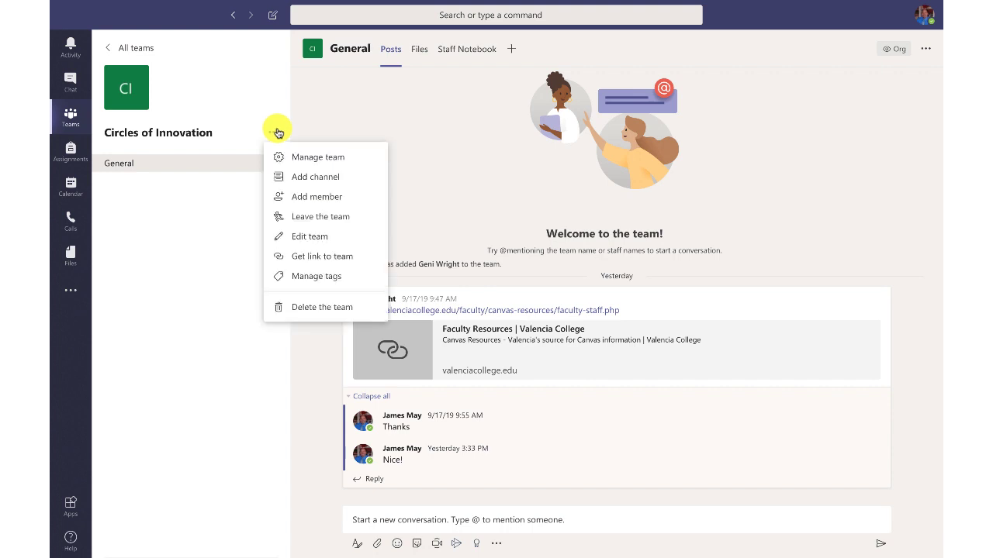
left_click(293, 158)
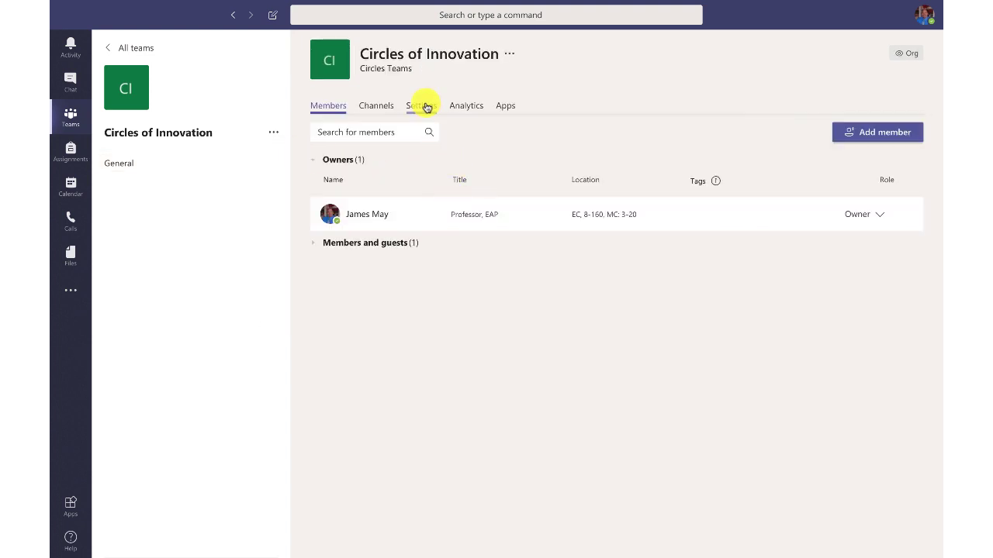
left_click(426, 107)
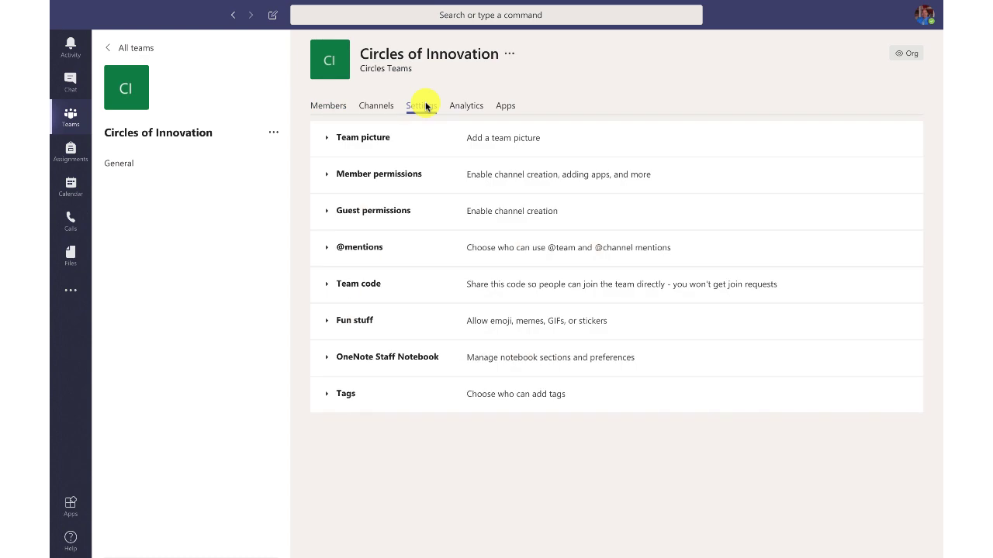
left_click(334, 105)
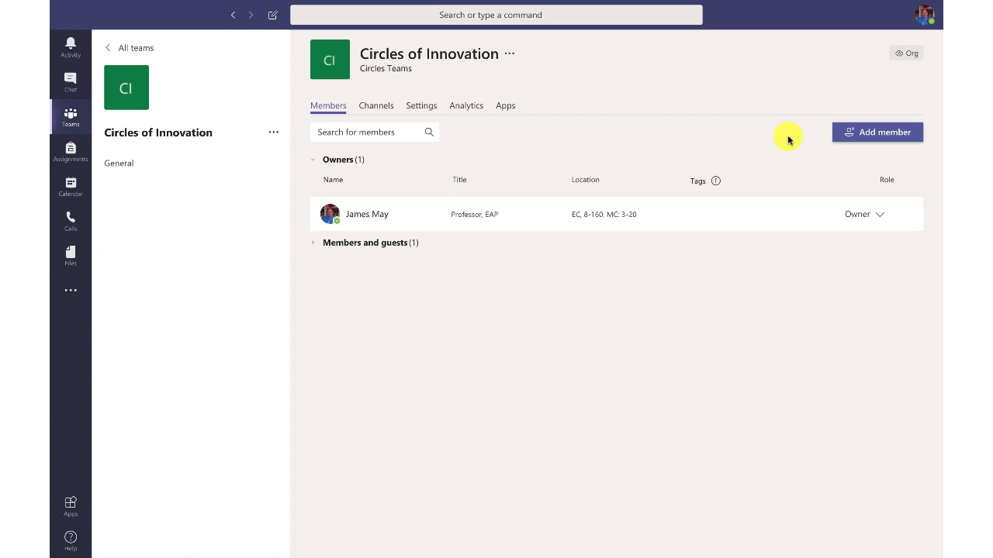
left_click(433, 109)
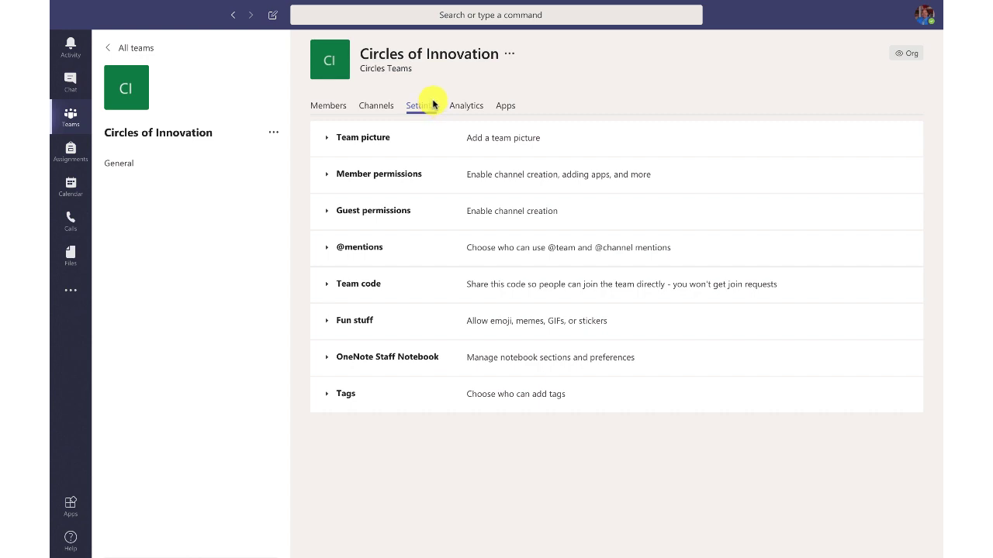
left_click(326, 286)
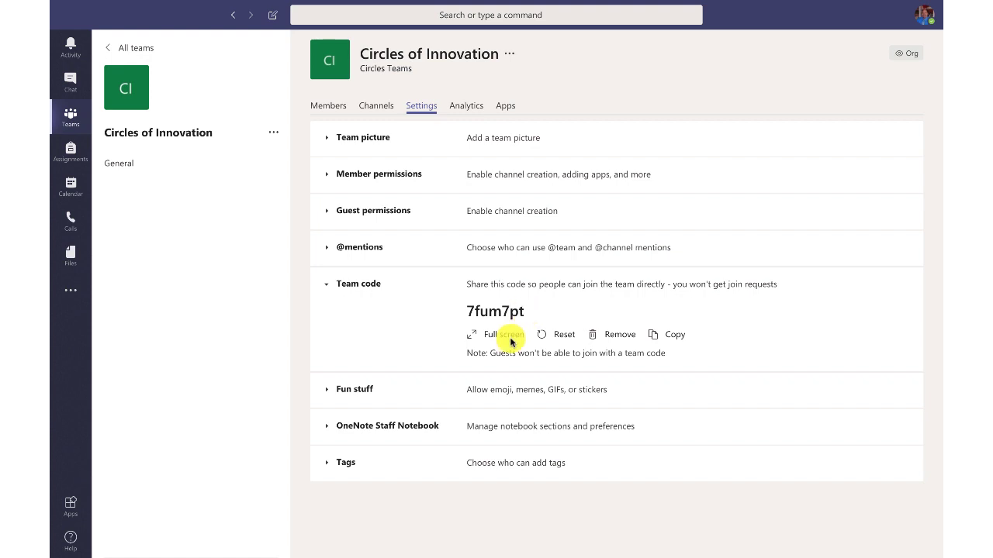
Switch to the Microsoft Teams instructions in Word, review them from the start and select the SHARECODEHERE placeholder
mouse_move(388, 549)
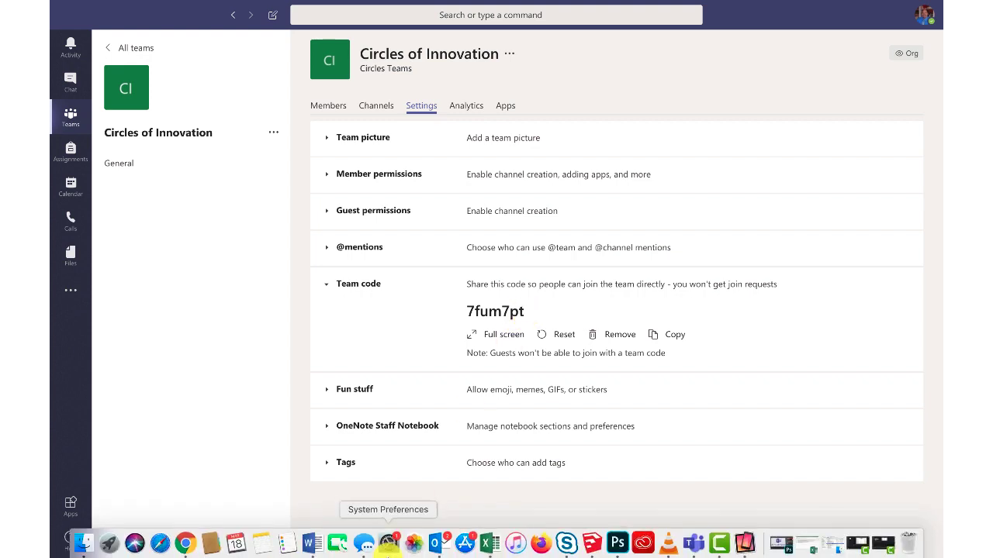
left_click(310, 543)
scroll(413, 326, "up", 15)
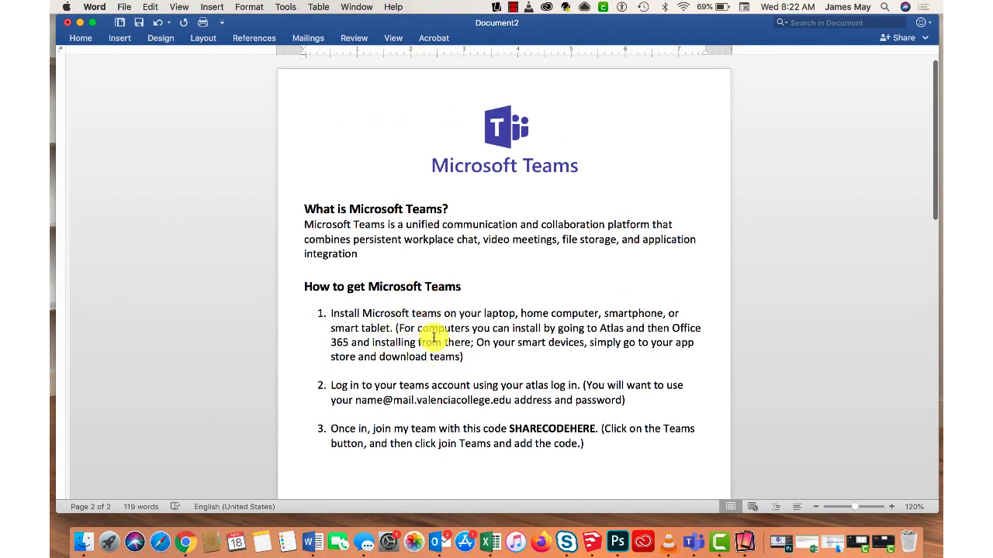
scroll(433, 339, "down", 1)
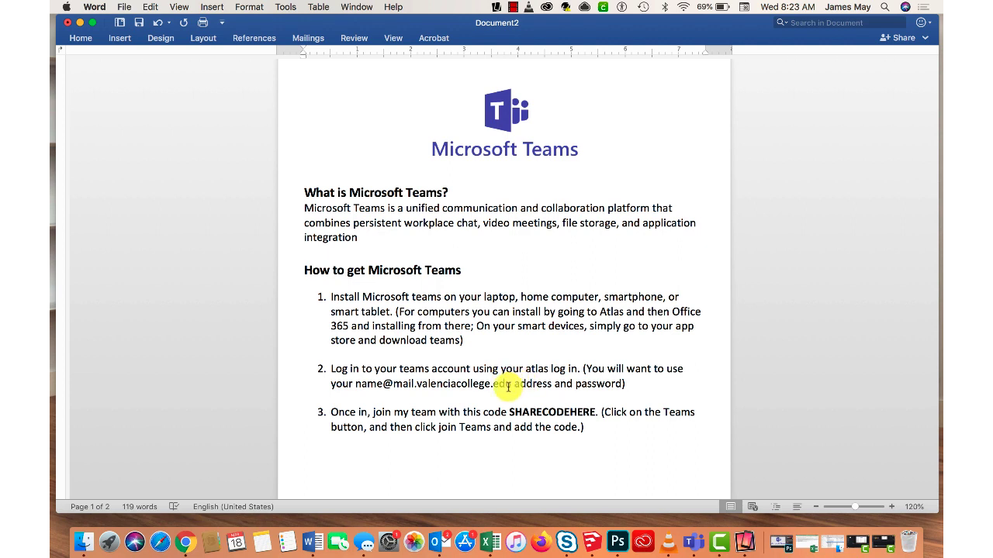
left_click_drag(596, 412, 513, 410)
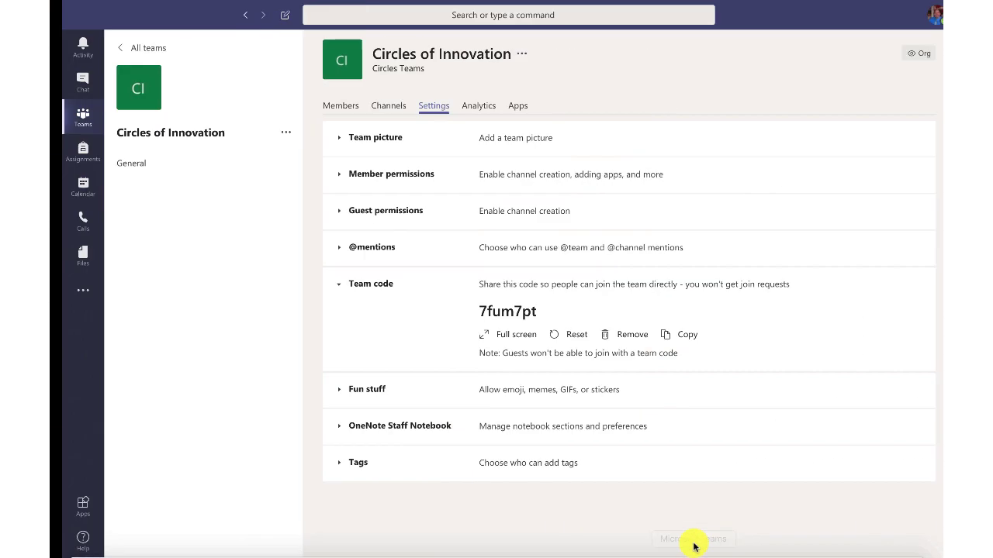
Switch back to Teams, return to all teams and open the page for joining or creating a team
left_click(61, 116)
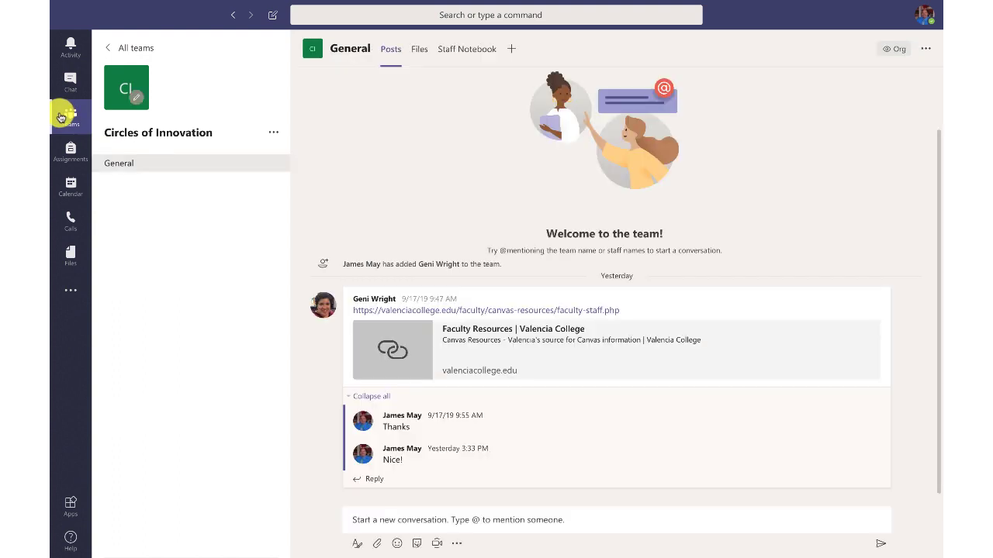
left_click(61, 116)
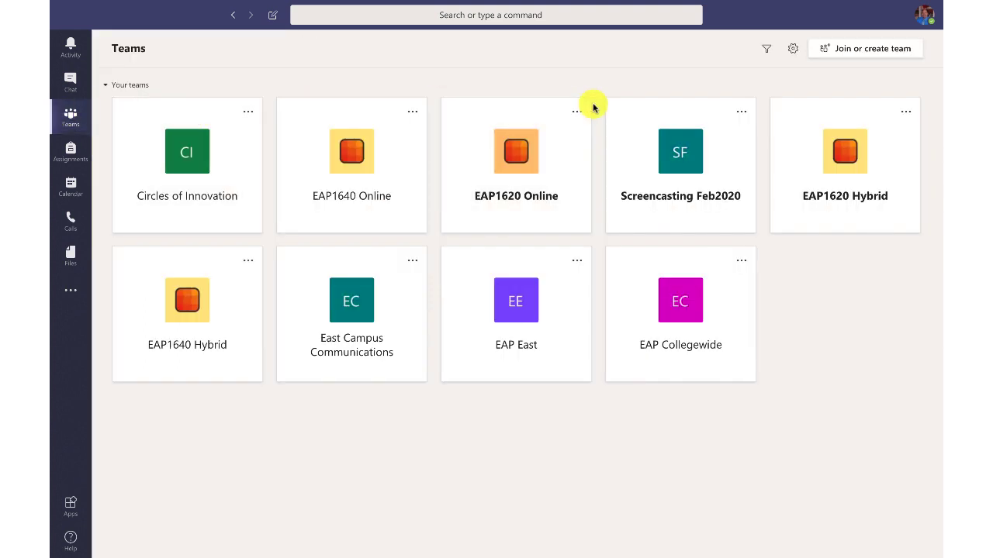
left_click(864, 51)
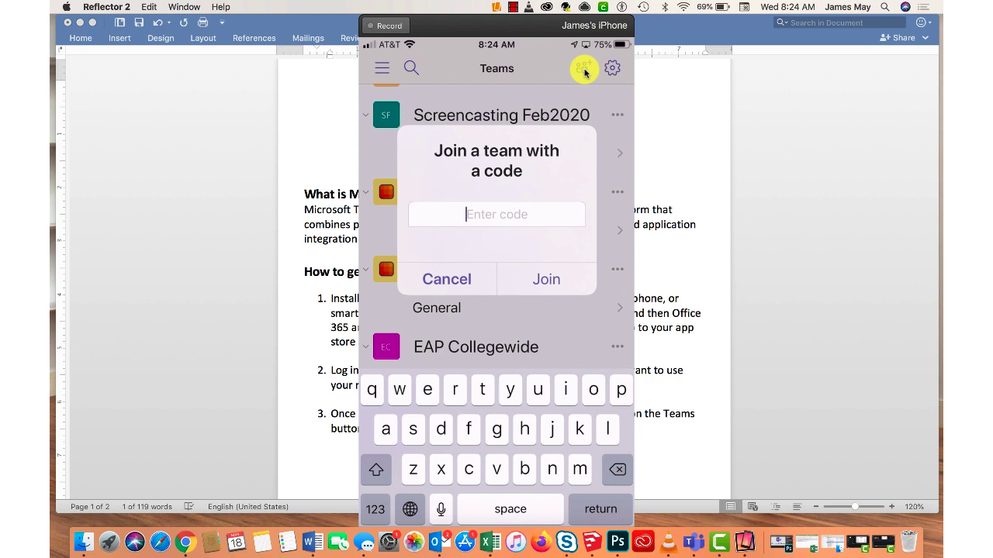
left_click(695, 545)
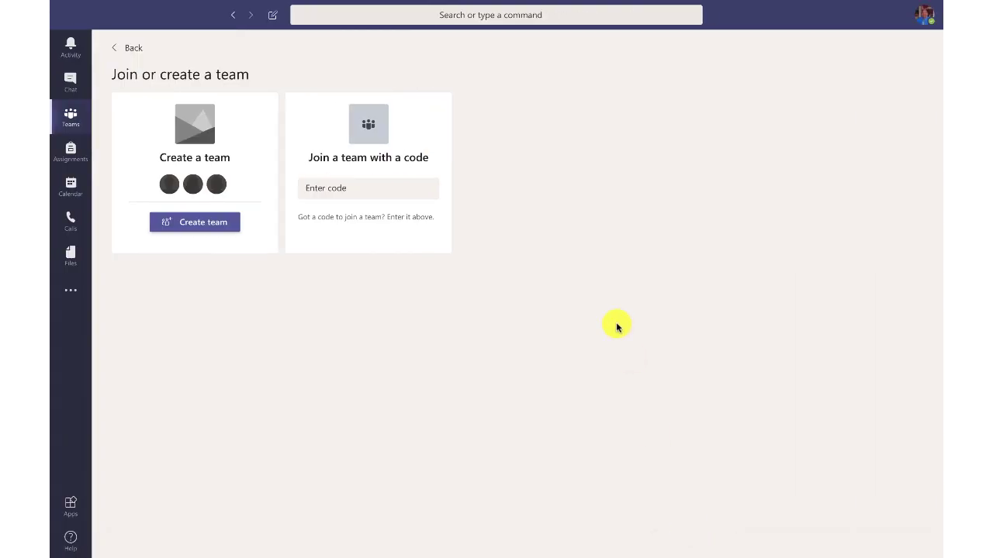